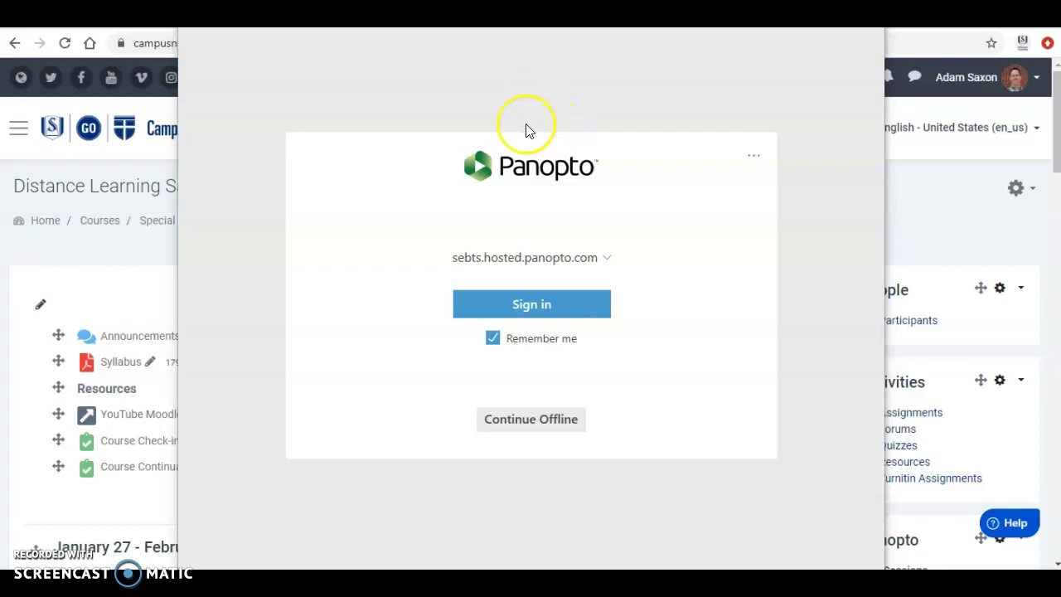
- Sign in to Panopto on sebts.hosted.panopto.com with Remember me kept checked
left_click(526, 306)
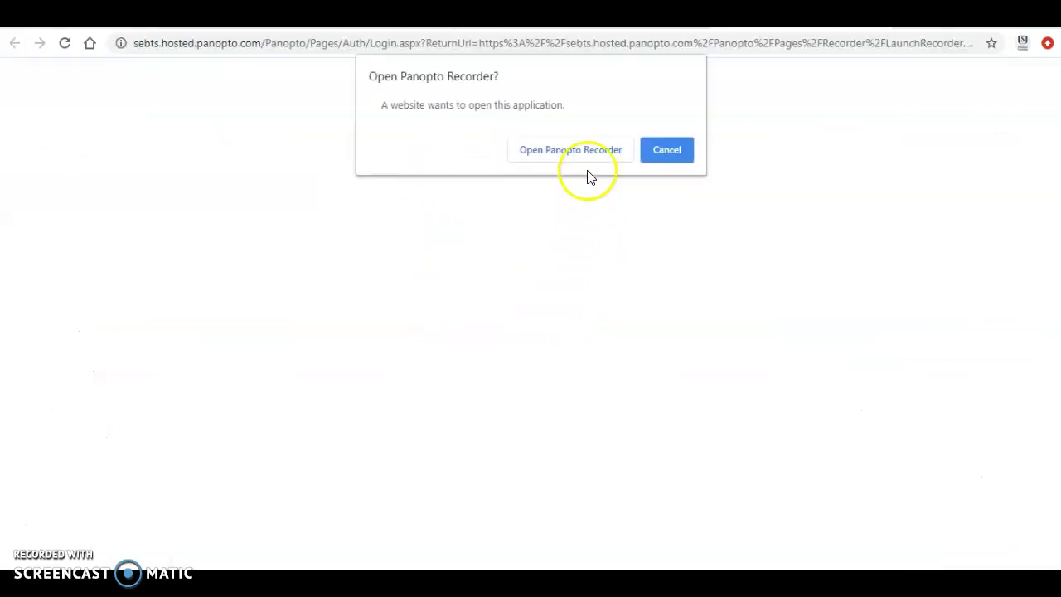
- Allow Chrome to open the Panopto Recorder application
left_click(568, 151)
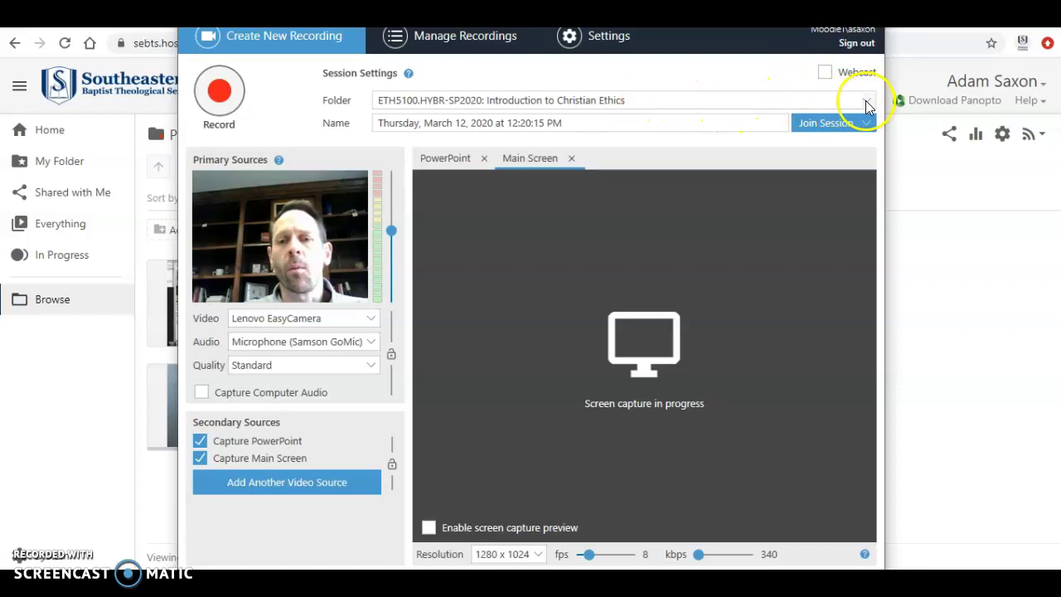
- Search folders for 'Profe' and choose Professor Orientation: Distance Learning Professor Orientation
left_click(868, 102)
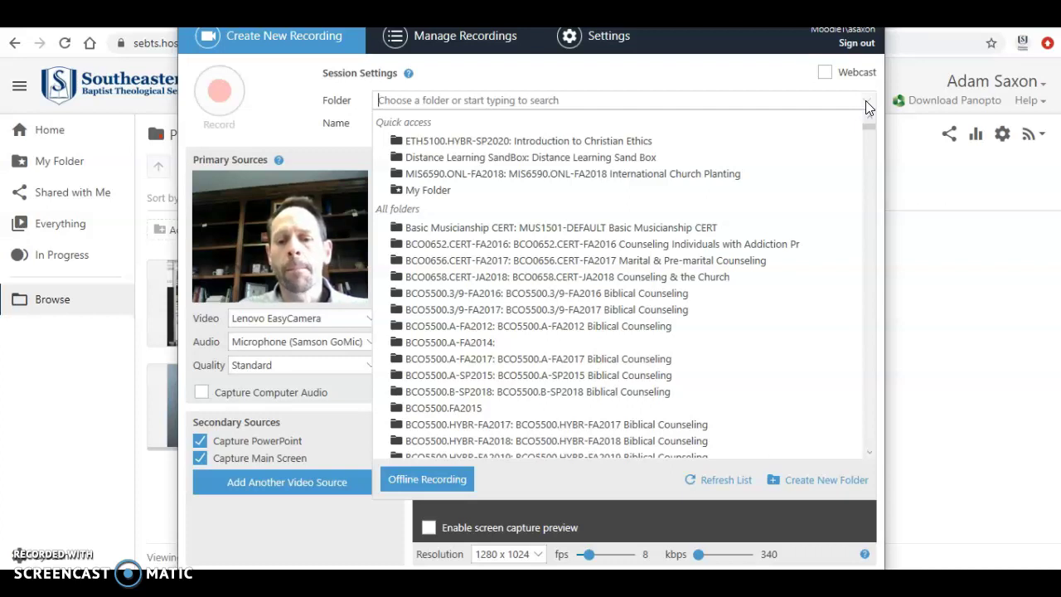
type("Profe")
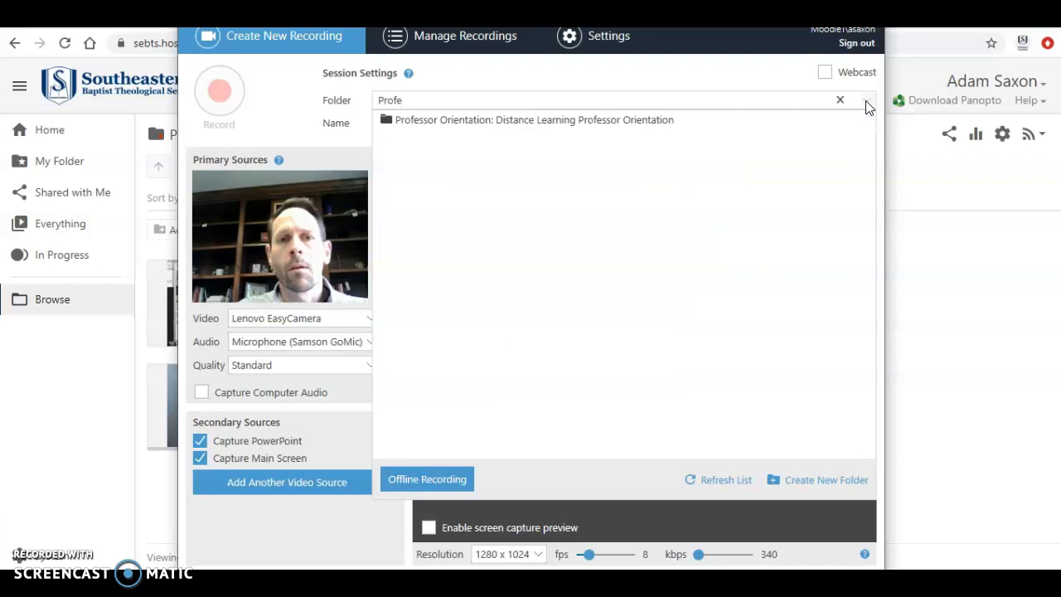
left_click(552, 123)
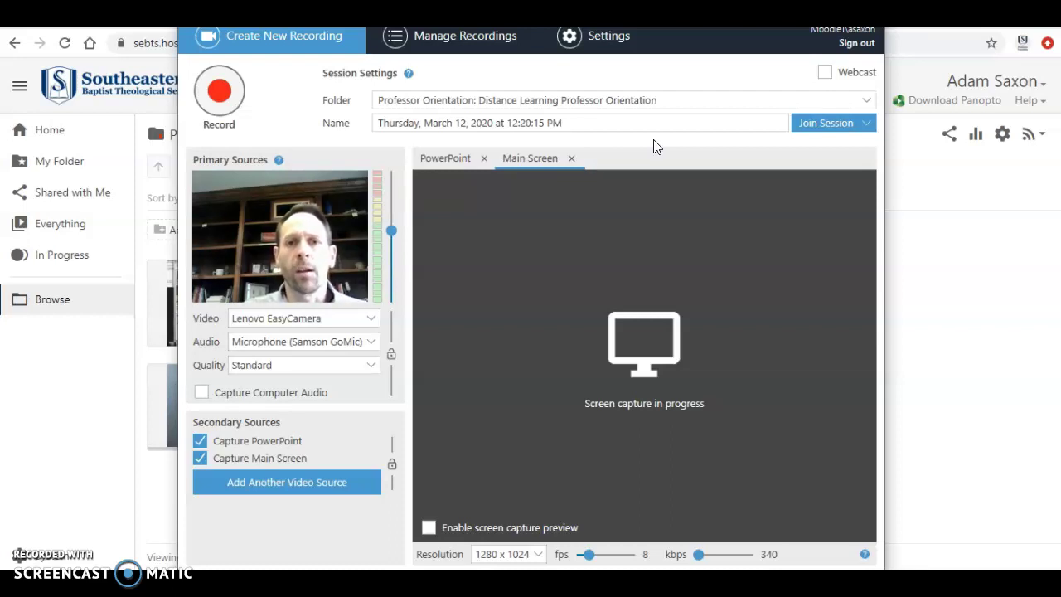
- Replace the default date-time session name with 'Test'
left_click(636, 148)
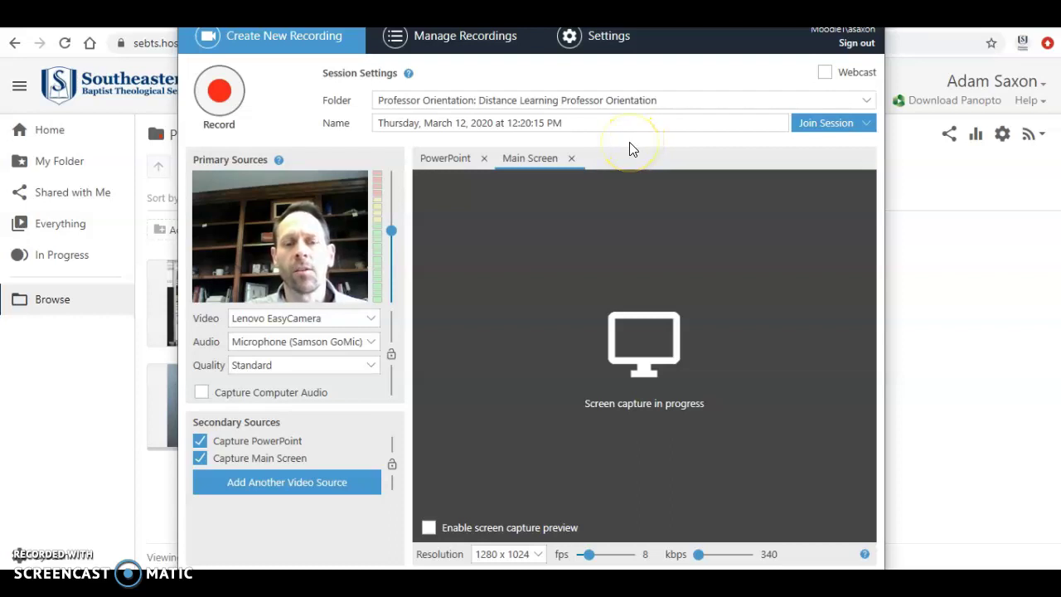
left_click(574, 124)
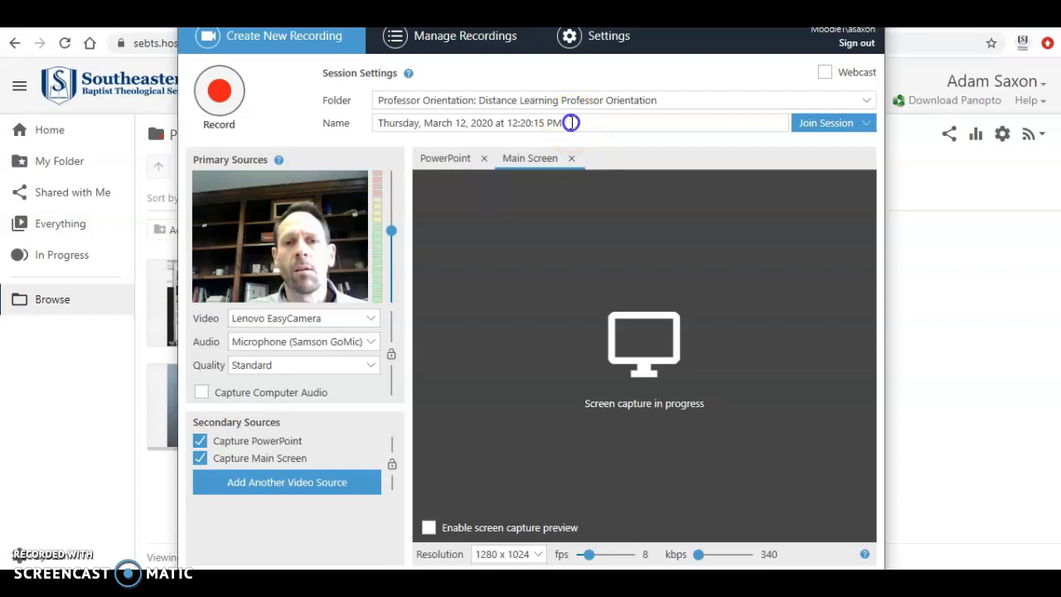
left_click_drag(572, 121, 377, 126)
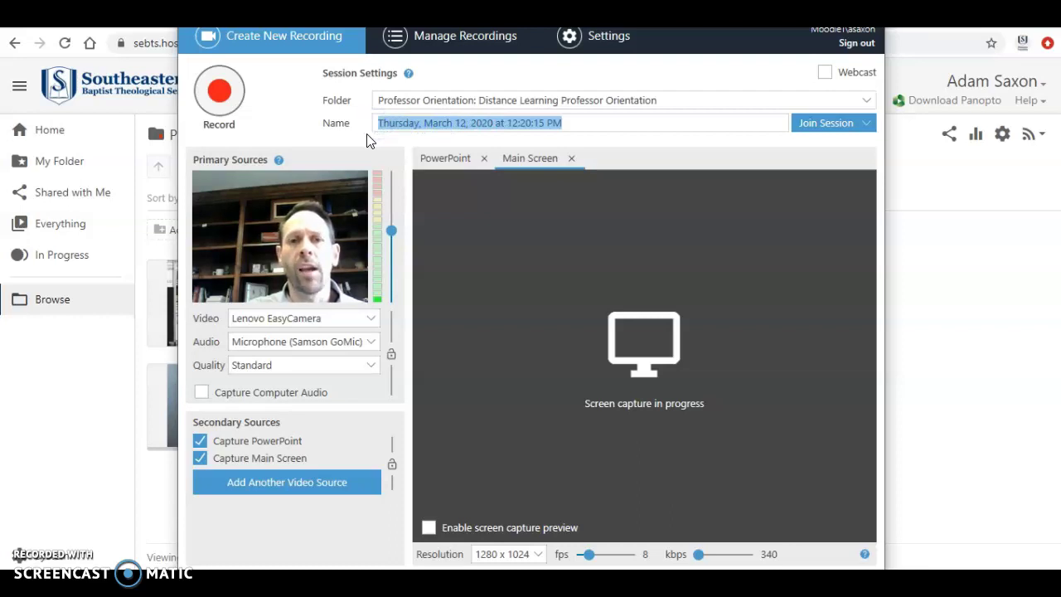
key("BackSpace")
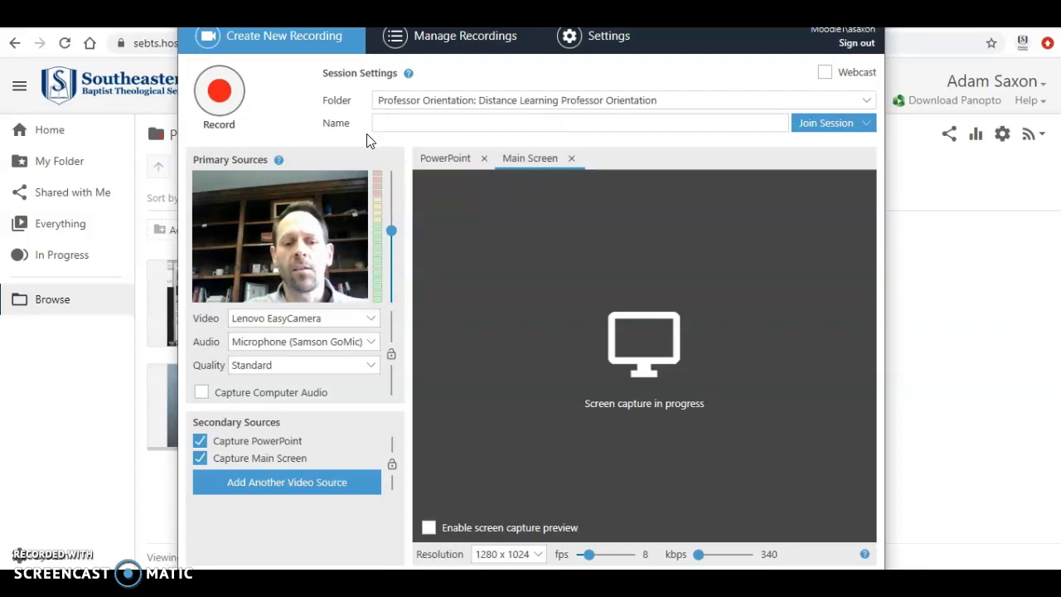
type("Test")
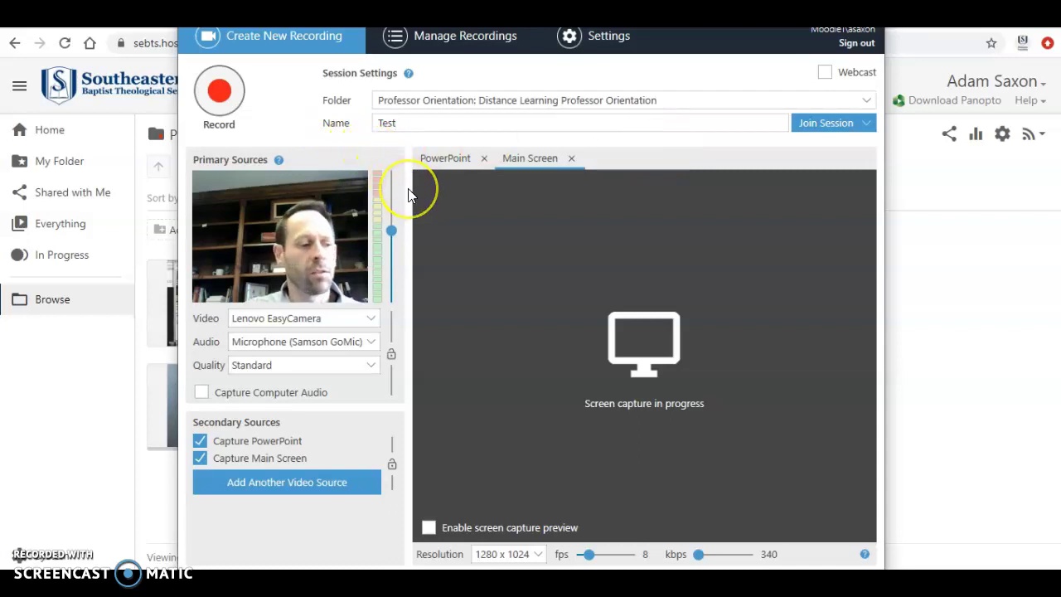
left_click(371, 325)
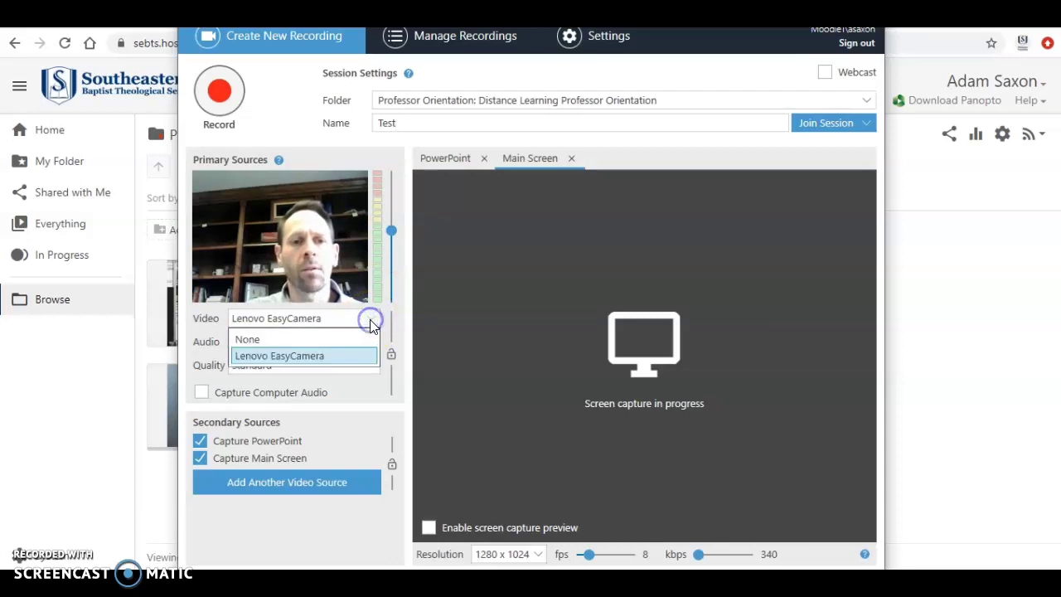
left_click(336, 355)
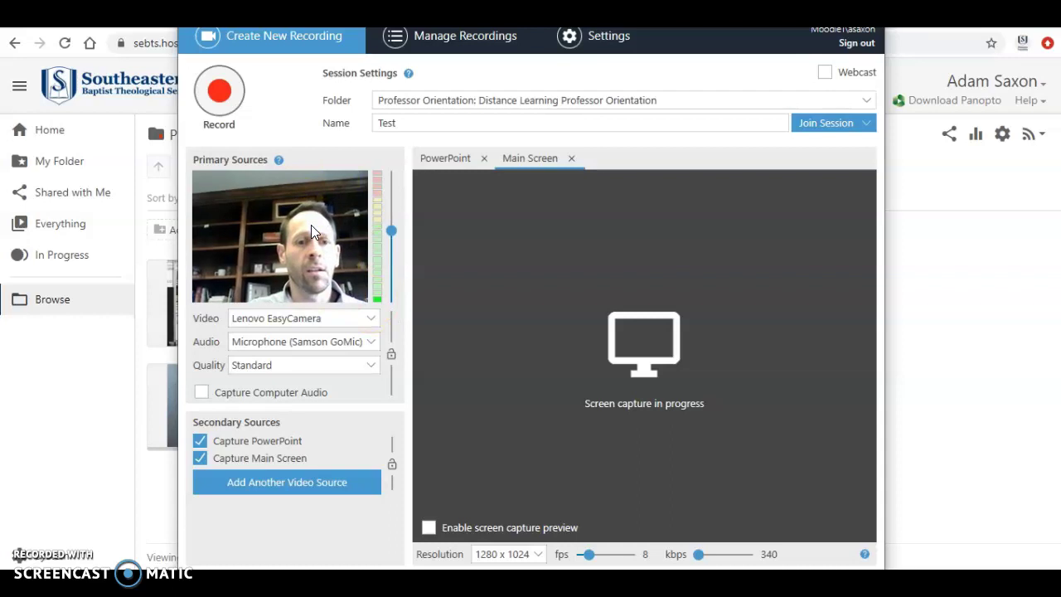
left_click(342, 292)
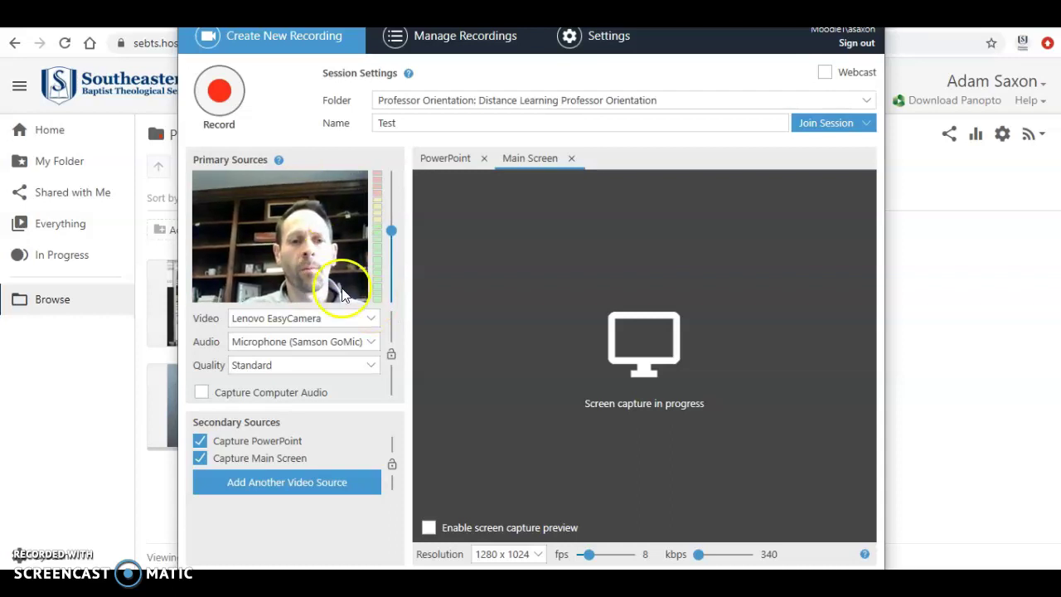
left_click(369, 343)
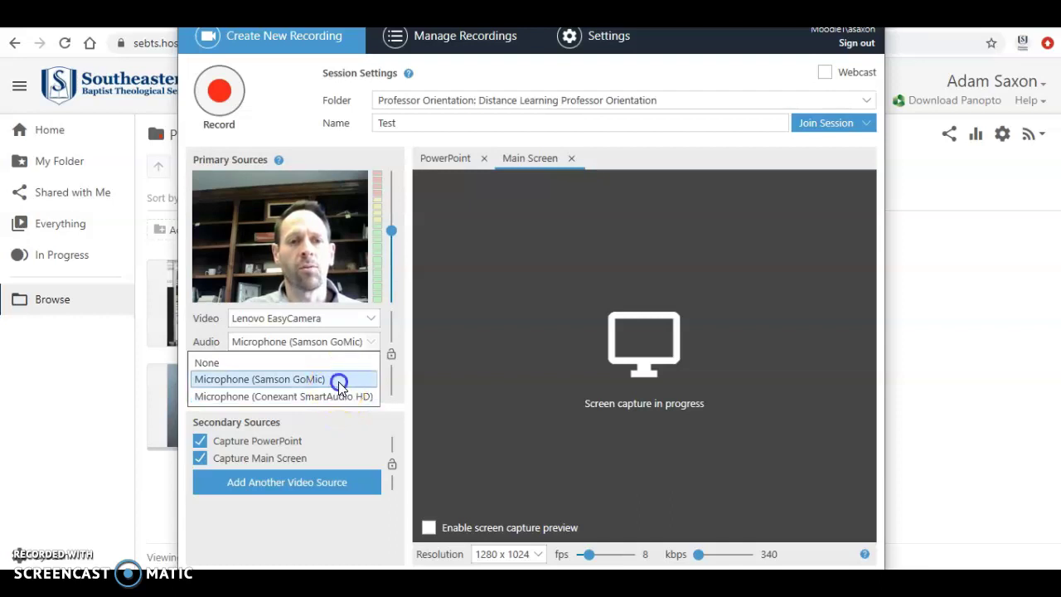
left_click(338, 381)
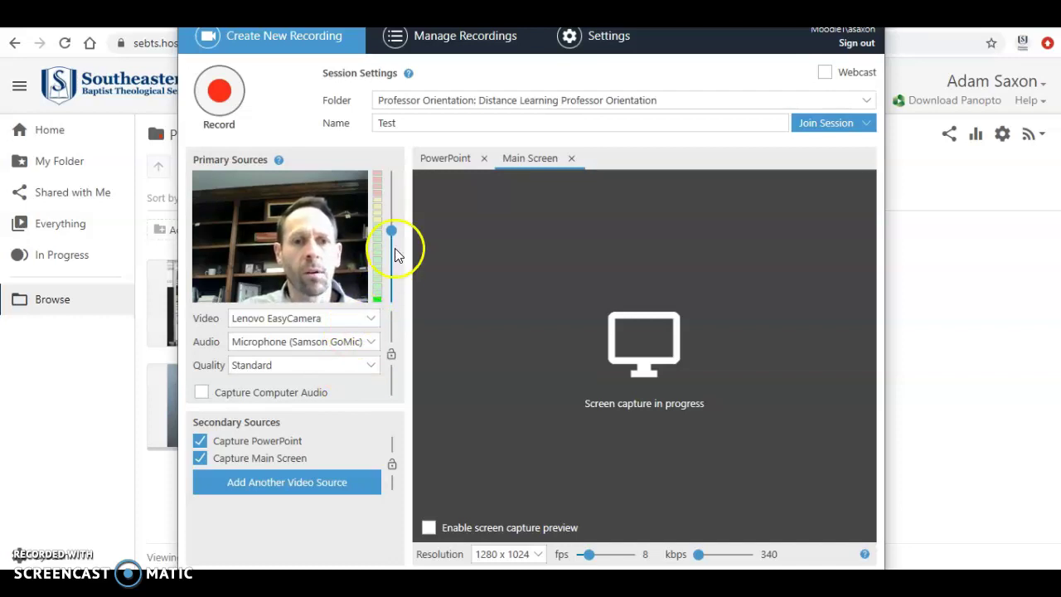
left_click_drag(393, 231, 391, 220)
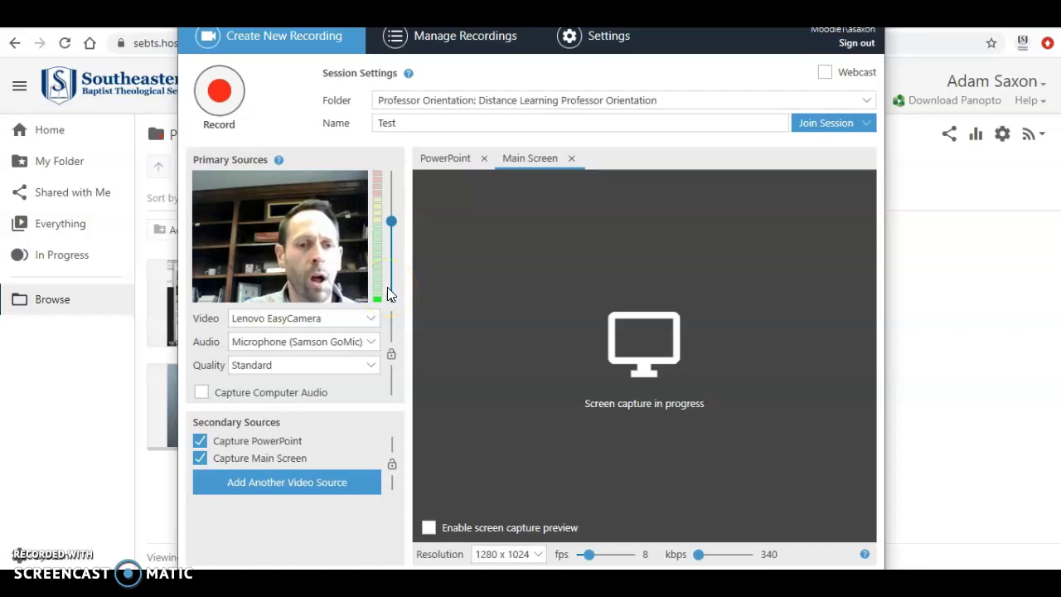
left_click(389, 290)
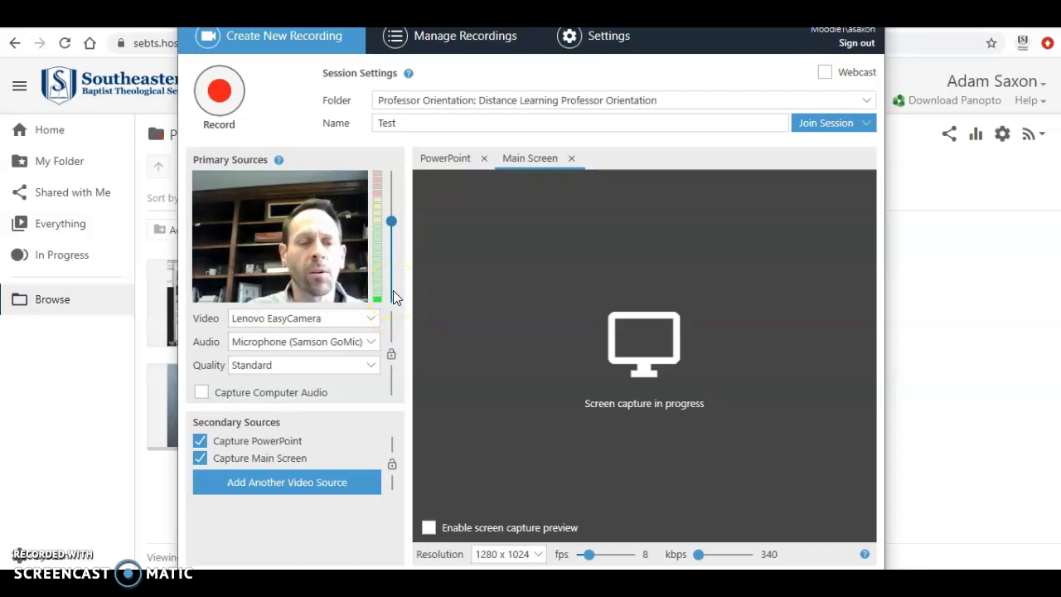
left_click(379, 290)
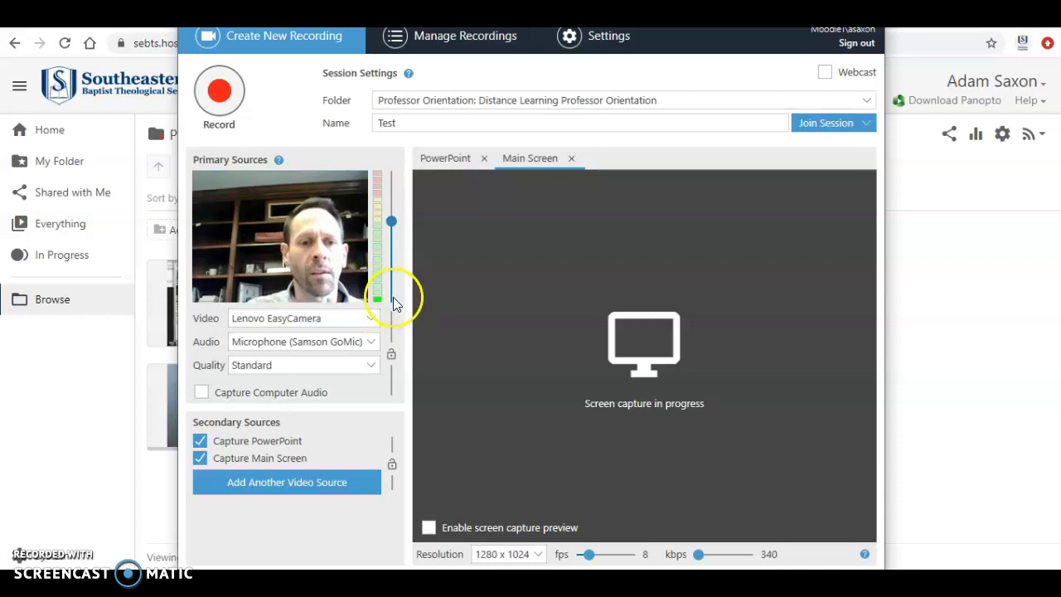
- Set recording quality to High and turn off Capture PowerPoint
left_click(370, 371)
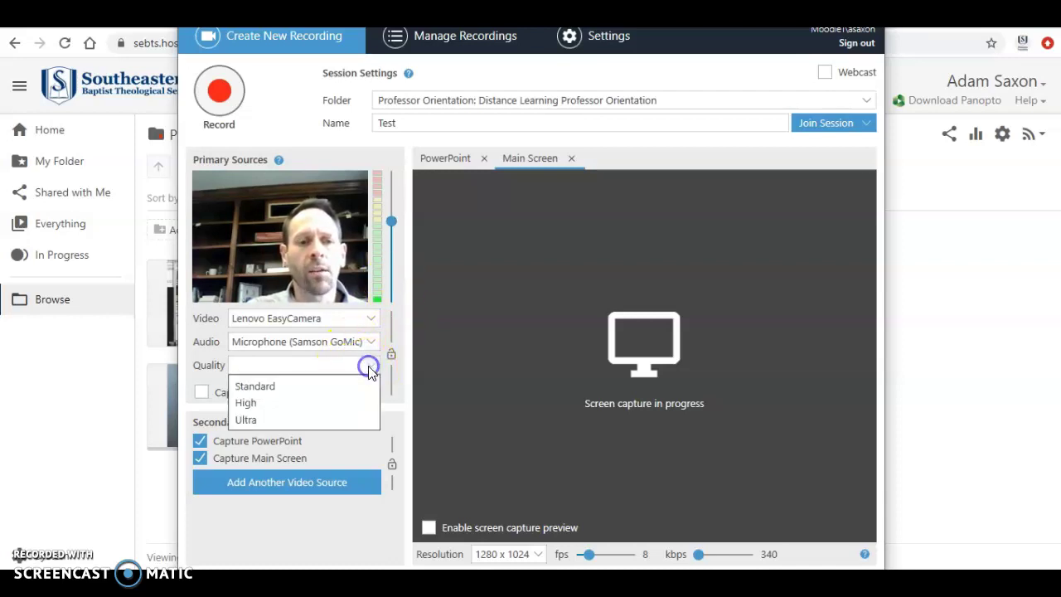
left_click(345, 406)
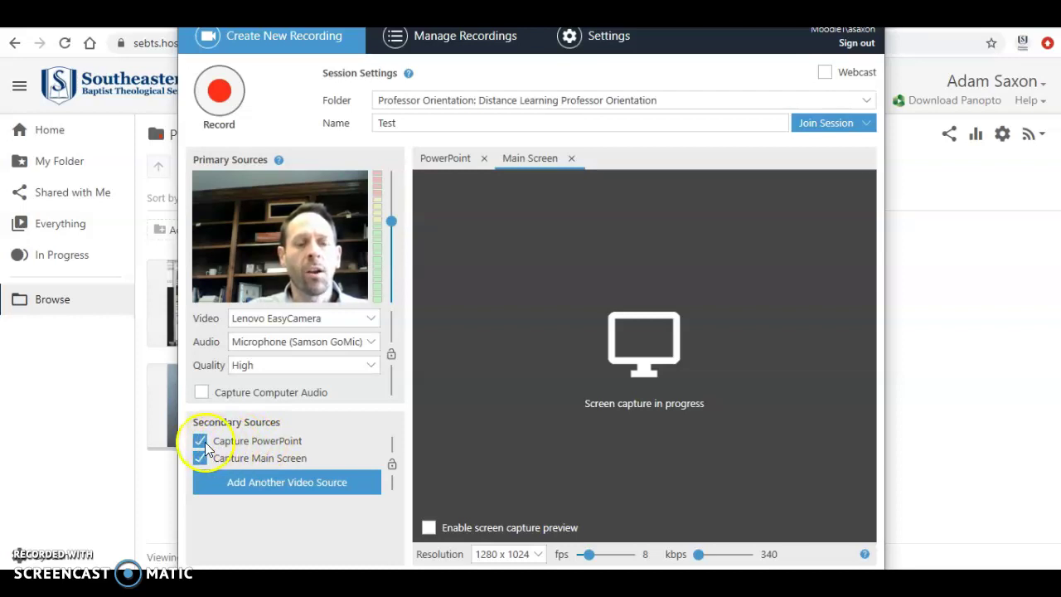
left_click(202, 442)
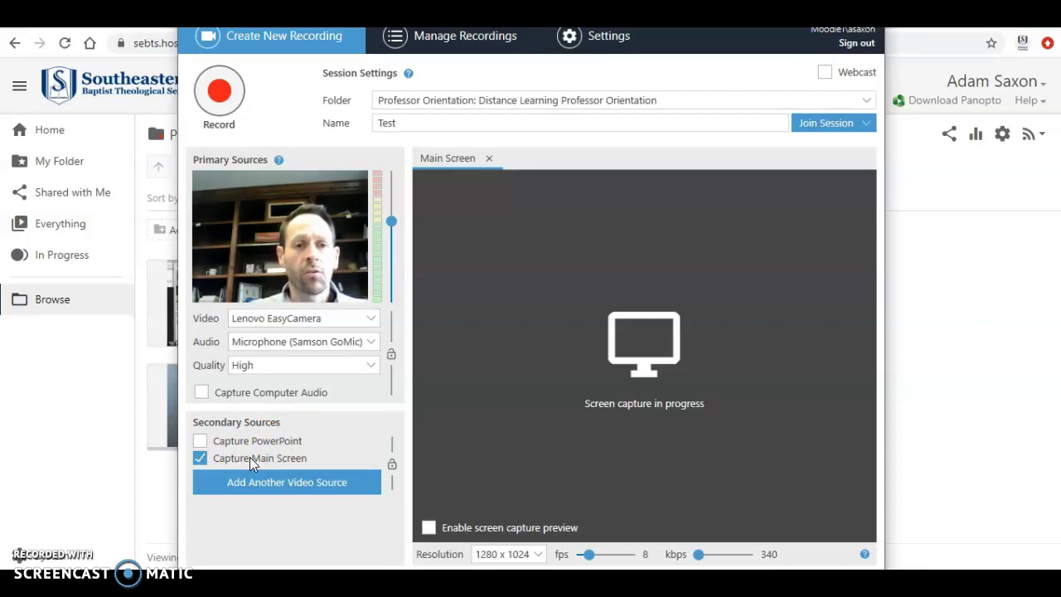
- Start recording the Test session with webcam and main screen
left_click(238, 461)
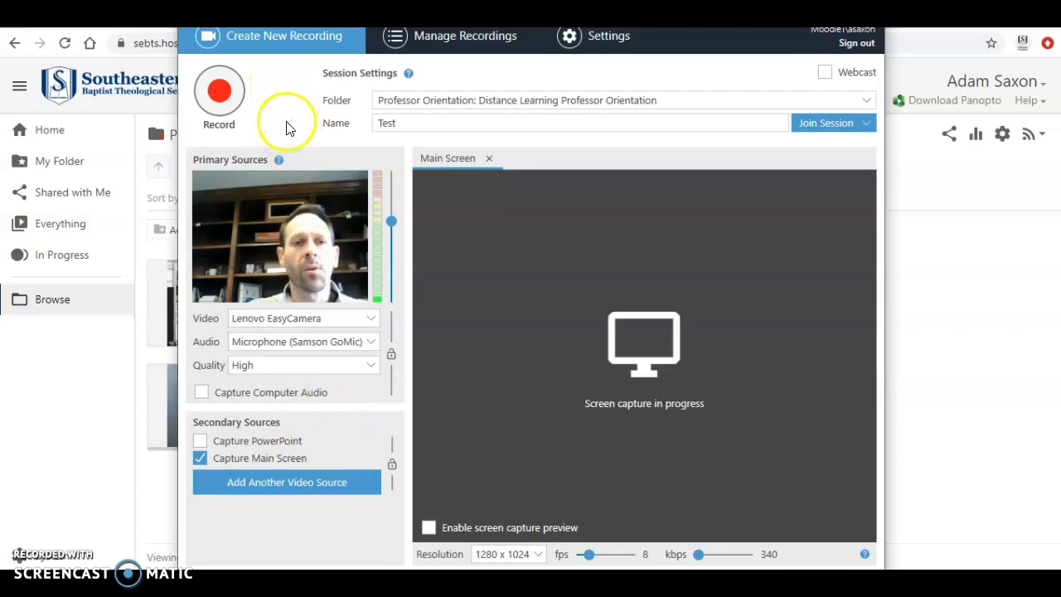
left_click(221, 96)
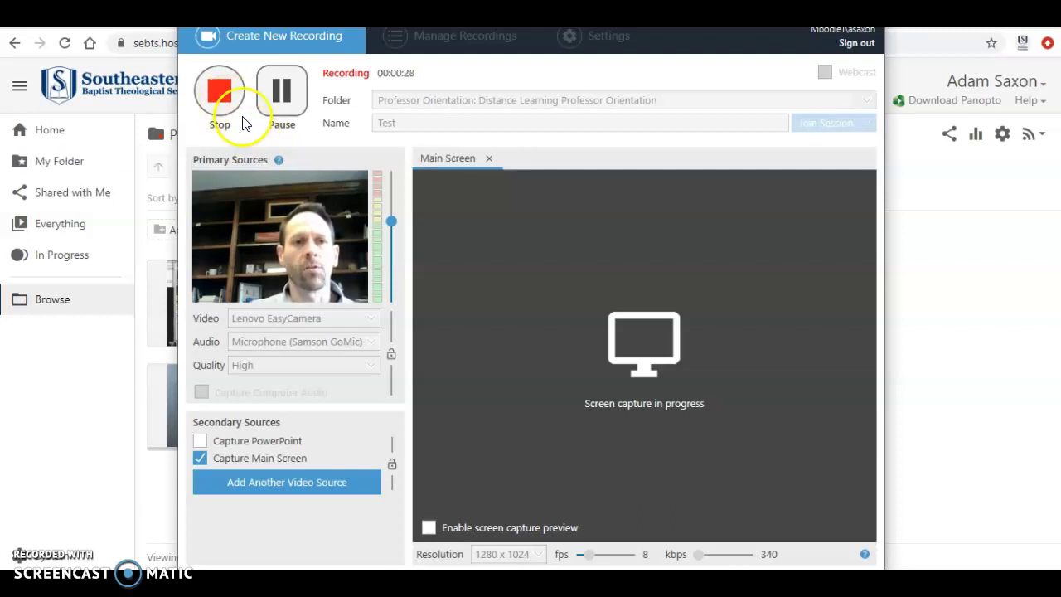
- Stop the recording at about 30 seconds and finish it with no description so it uploads
left_click(224, 96)
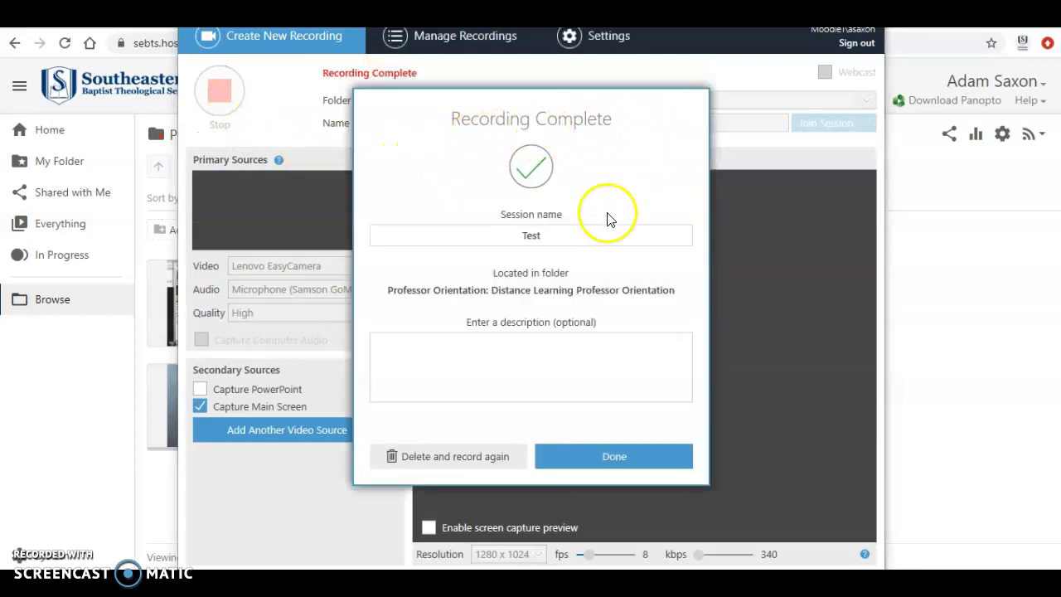
left_click(553, 235)
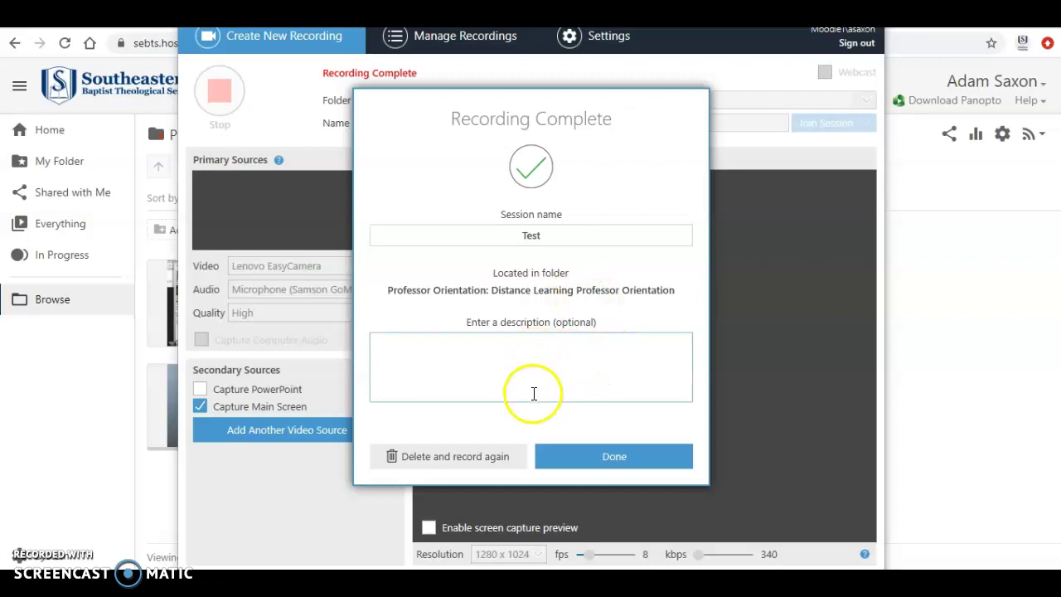
left_click(612, 461)
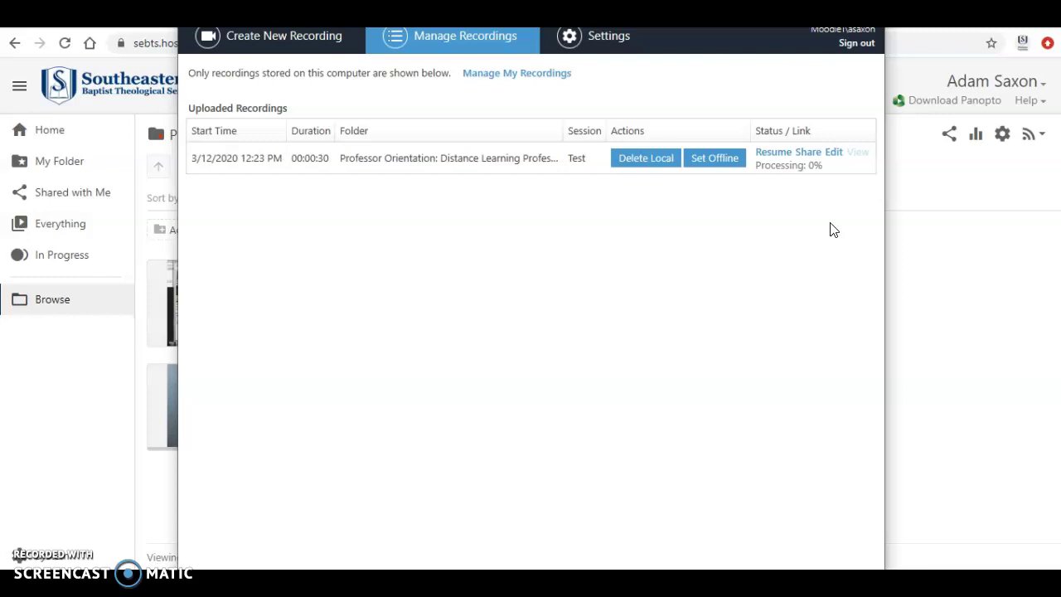
- Open the Professor Orientation folder's web page to check the uploaded recording
left_click(836, 219)
- Return to the Distance Learning Sand Box course tab and reload it to refresh the Panopto block
left_click(917, 79)
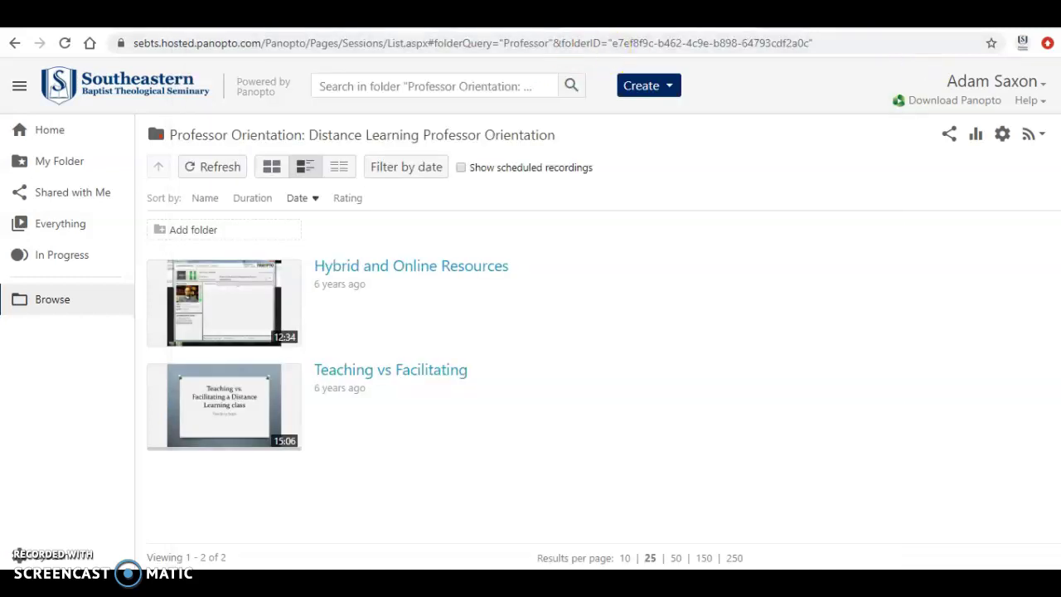
left_click(448, 20)
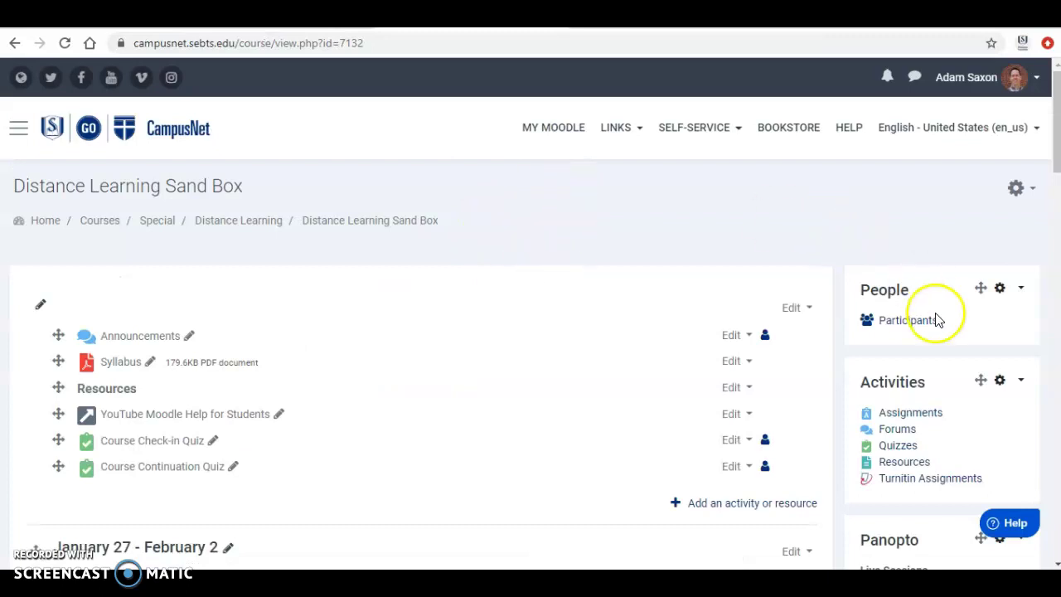
scroll(945, 340, "down", 2)
scroll(945, 340, "down", 2)
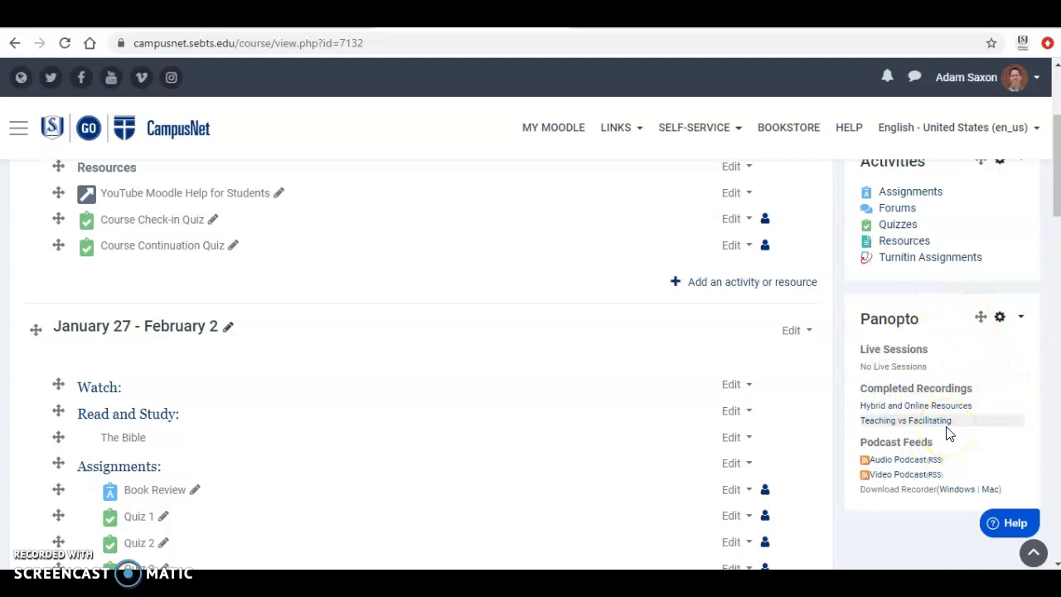
scroll(931, 372, "up", 3)
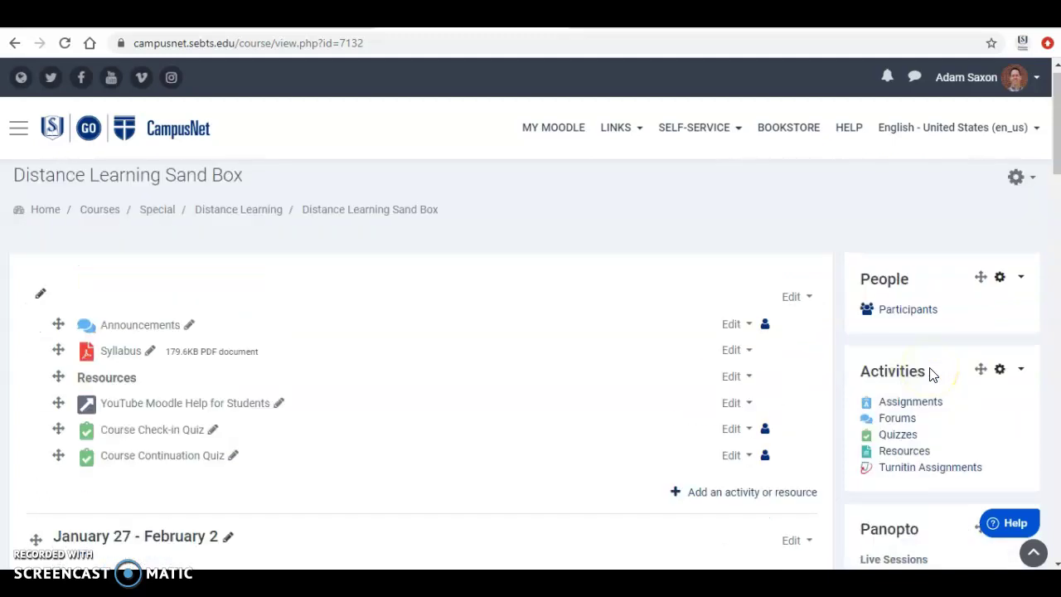
left_click(66, 44)
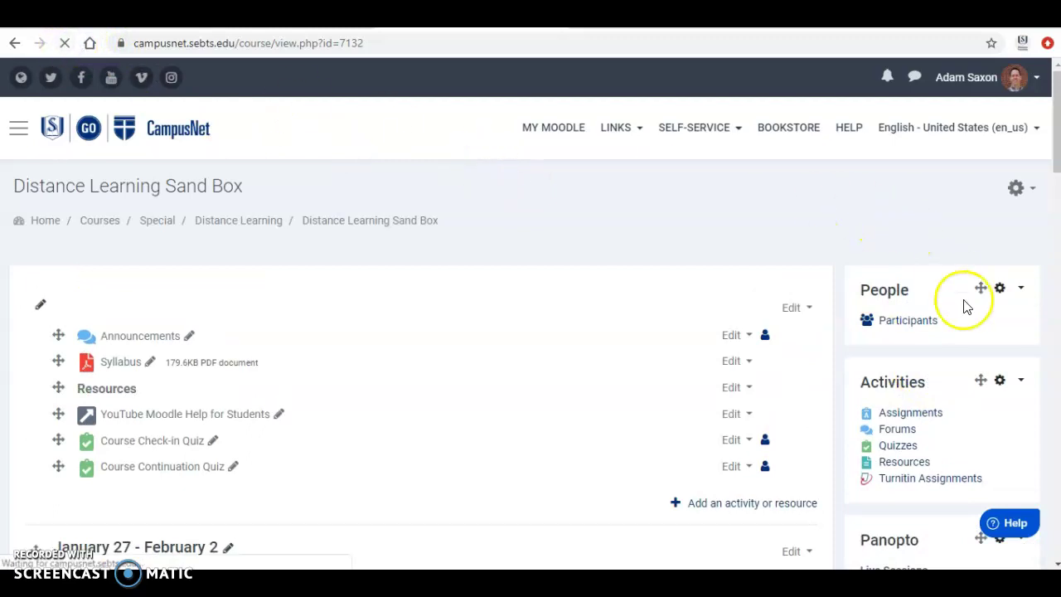
scroll(958, 460, "down", 3)
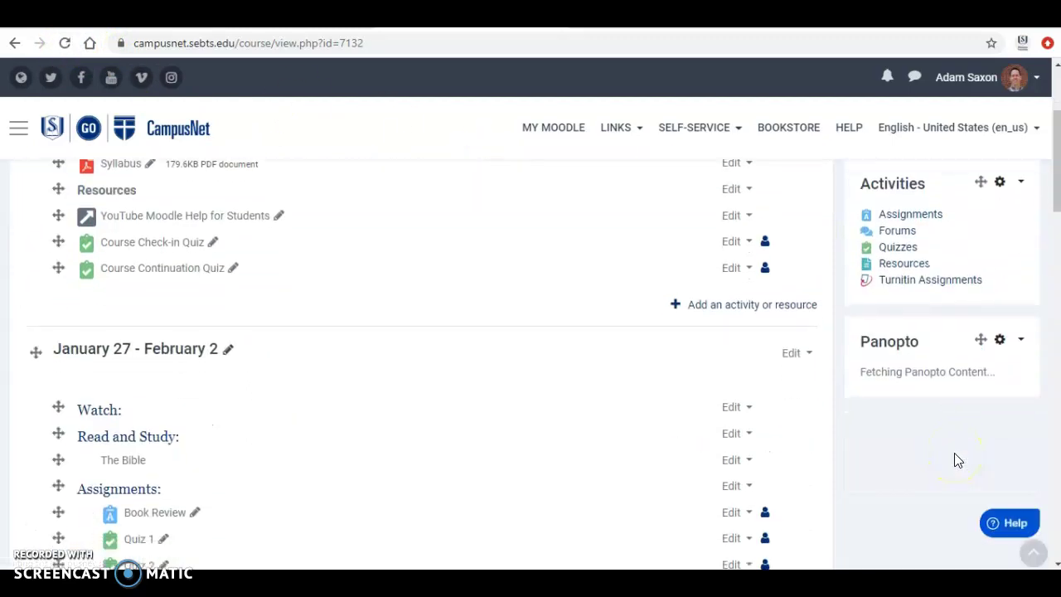